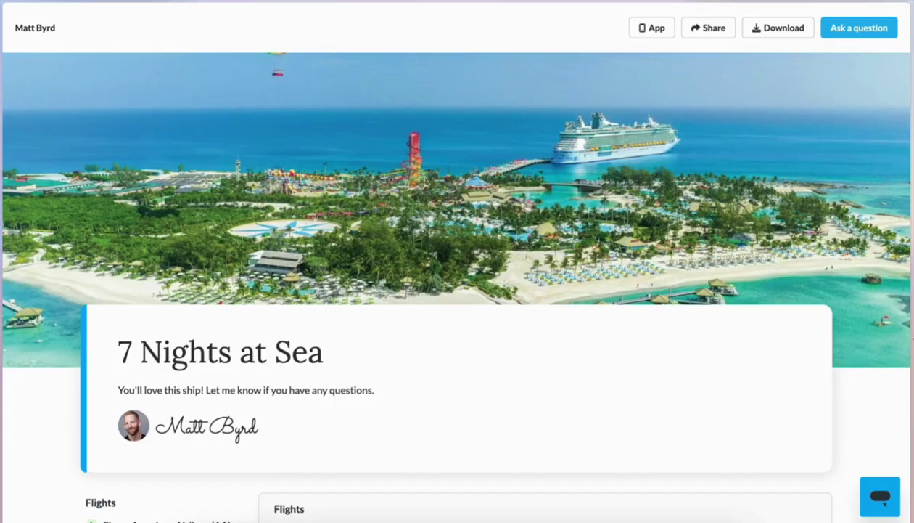
- Scroll through the itinerary preview's flights, hotel and cruise details
scroll(903, 344, "down", 3)
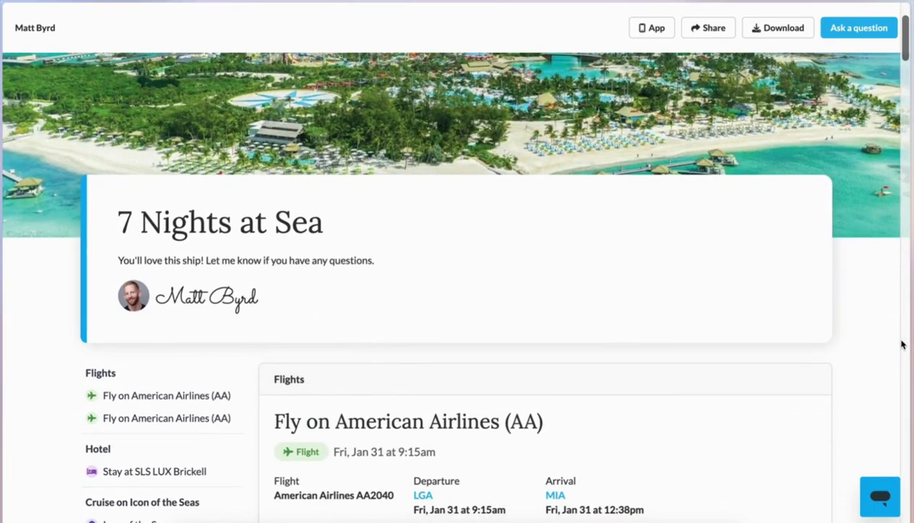
scroll(902, 344, "down", 3)
scroll(902, 344, "down", 3)
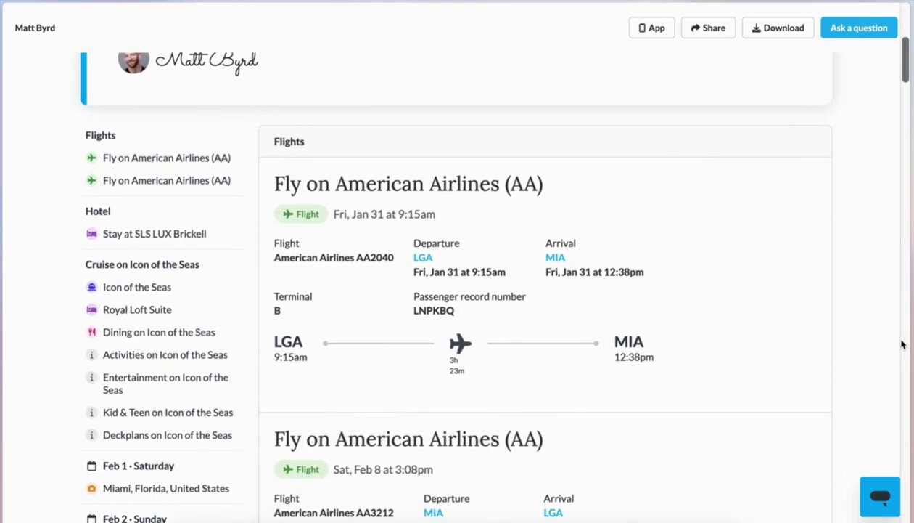
scroll(903, 344, "down", 5)
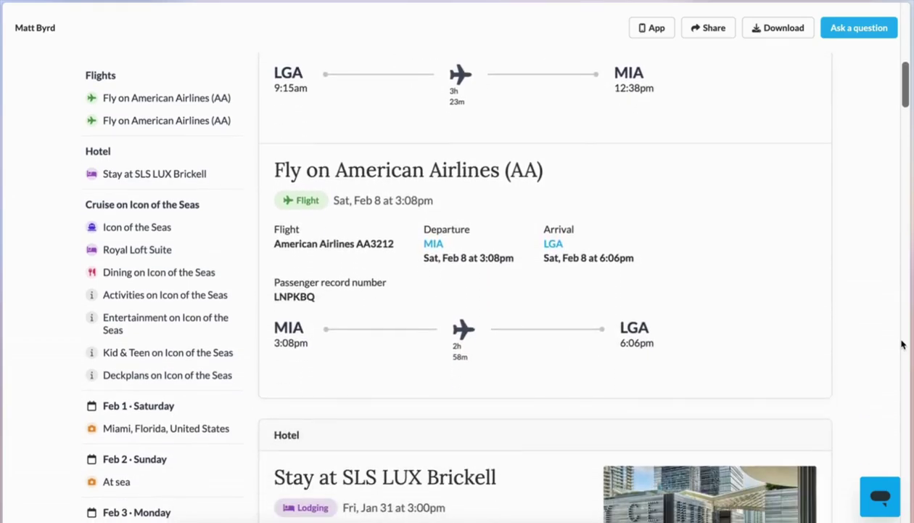
scroll(902, 344, "down", 5)
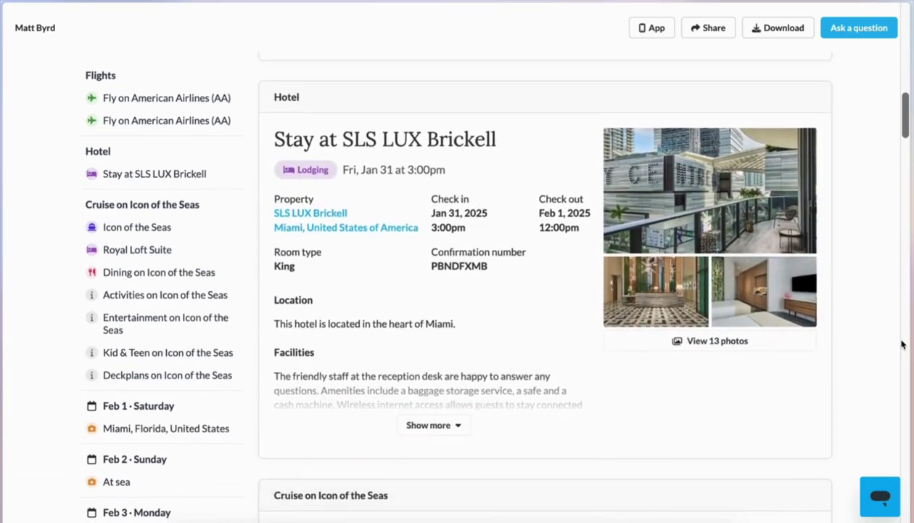
scroll(902, 344, "down", 3)
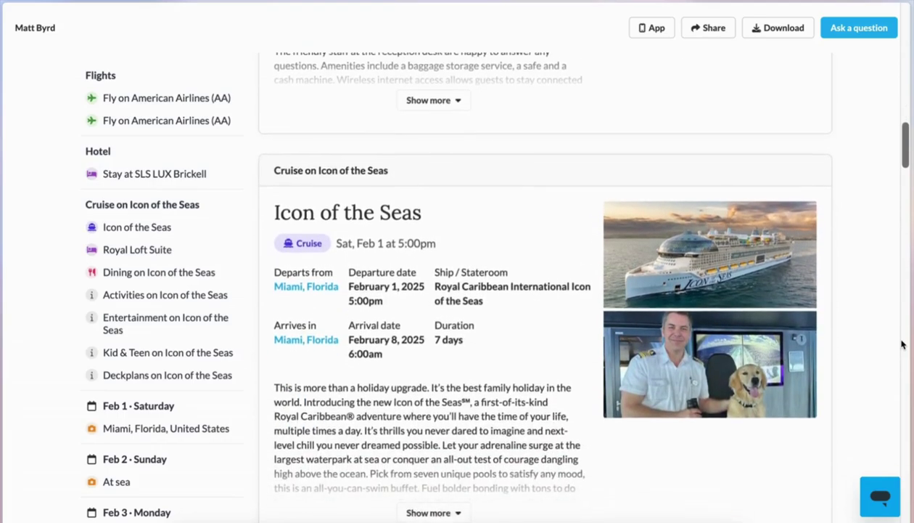
scroll(902, 344, "down", 4)
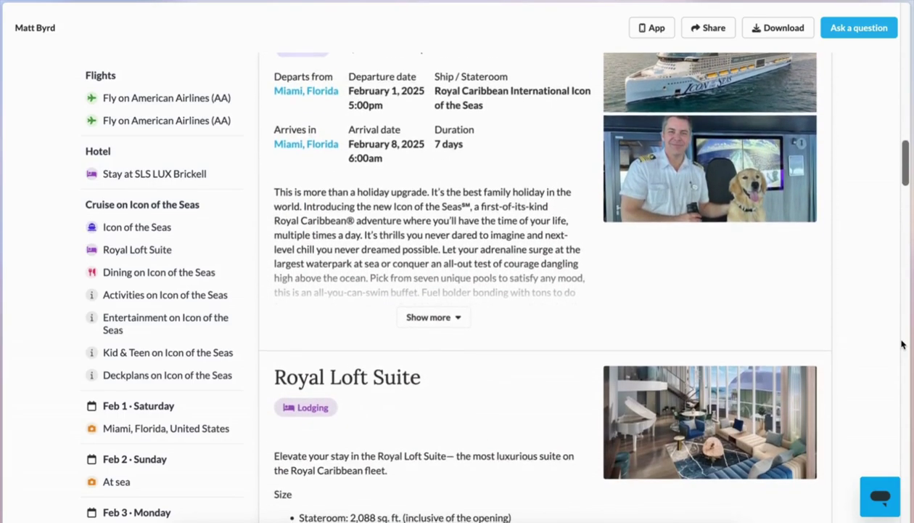
scroll(902, 344, "down", 5)
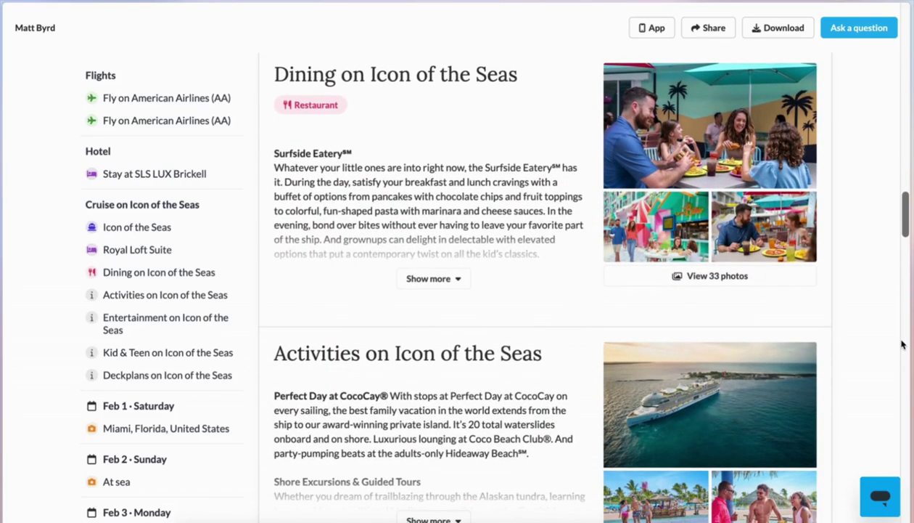
- View the Icon of the Seas deckplan photo gallery, stepping through several images
left_click(216, 382)
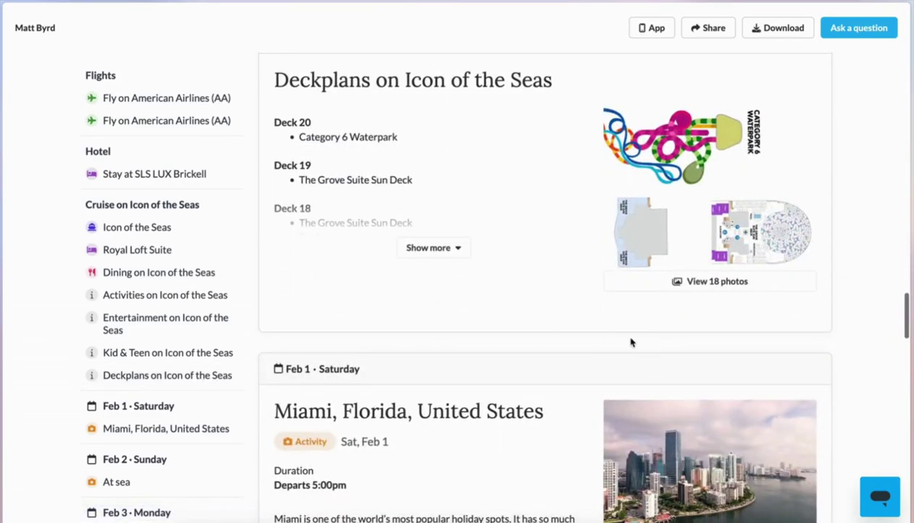
left_click(701, 281)
left_click(656, 283)
left_click(657, 284)
left_click(657, 283)
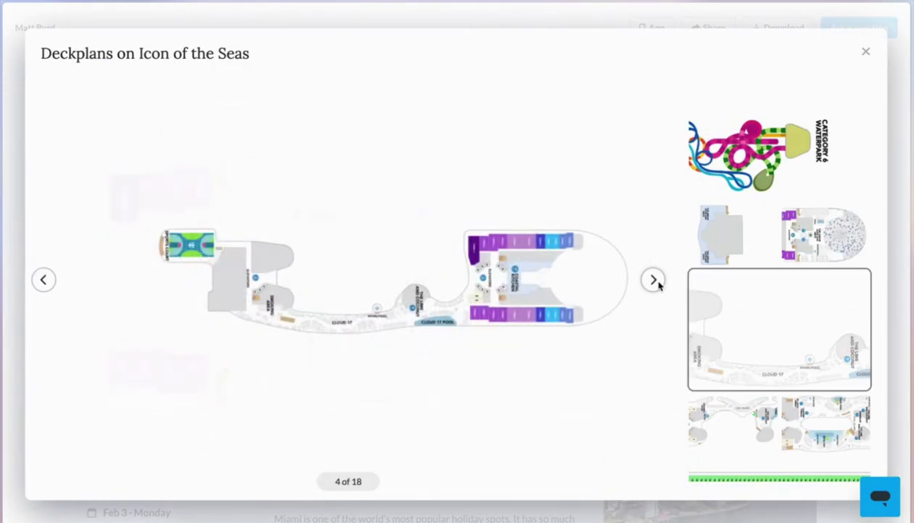
left_click(657, 283)
left_click(866, 51)
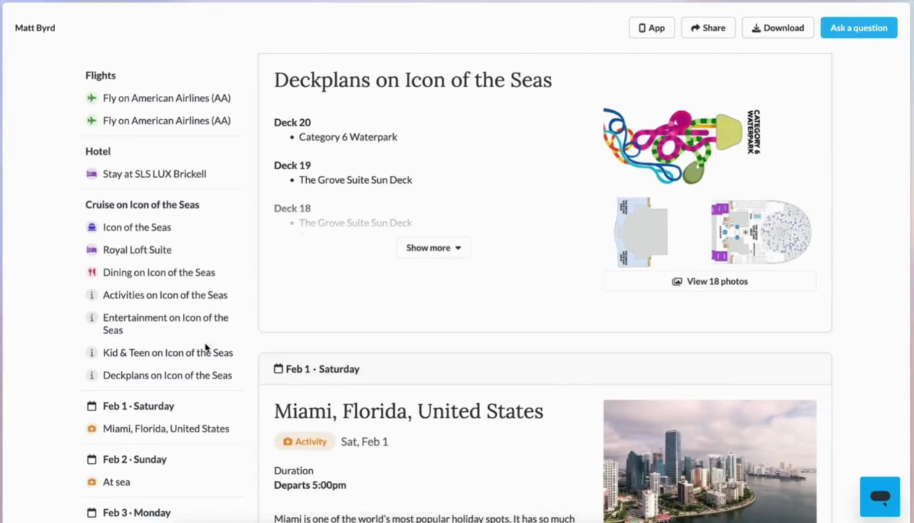
- Jump to the Miami, Florida stop and browse the Feb 1–4 port stops
left_click(223, 429)
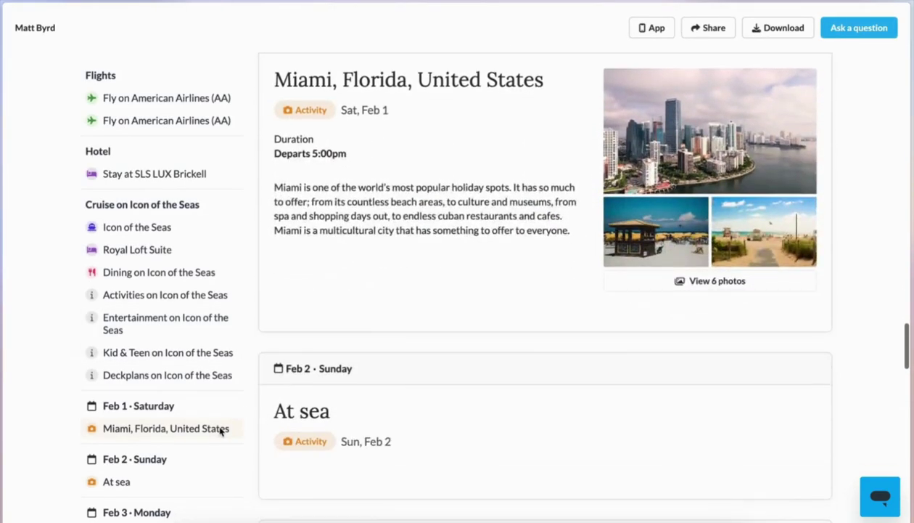
scroll(305, 408, "down", 5)
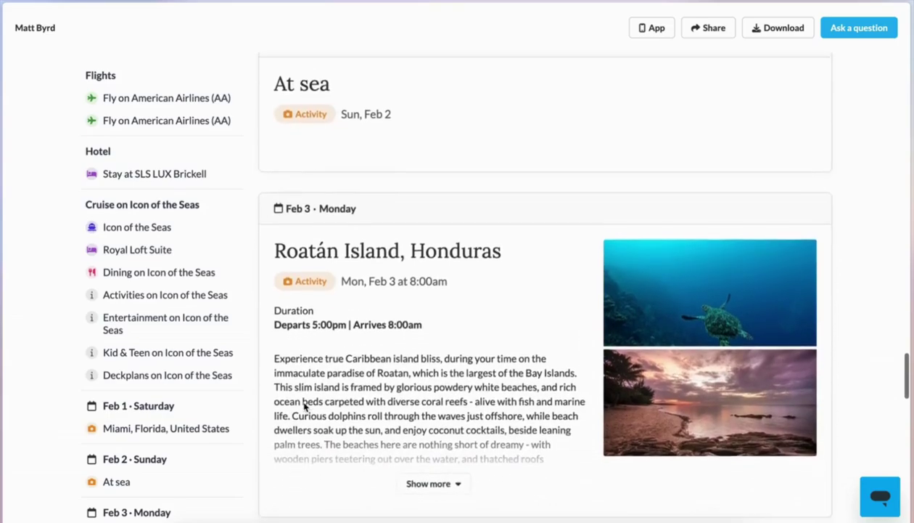
scroll(305, 408, "down", 4)
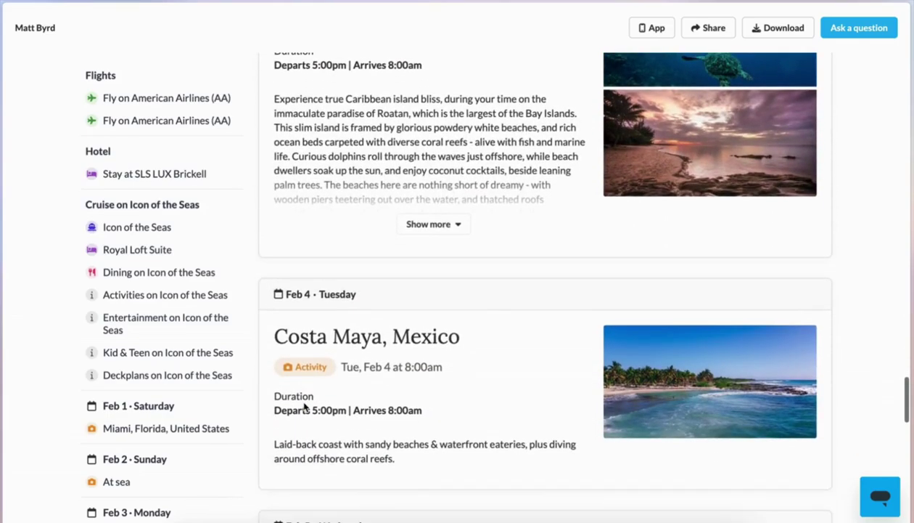
scroll(305, 408, "up", 4)
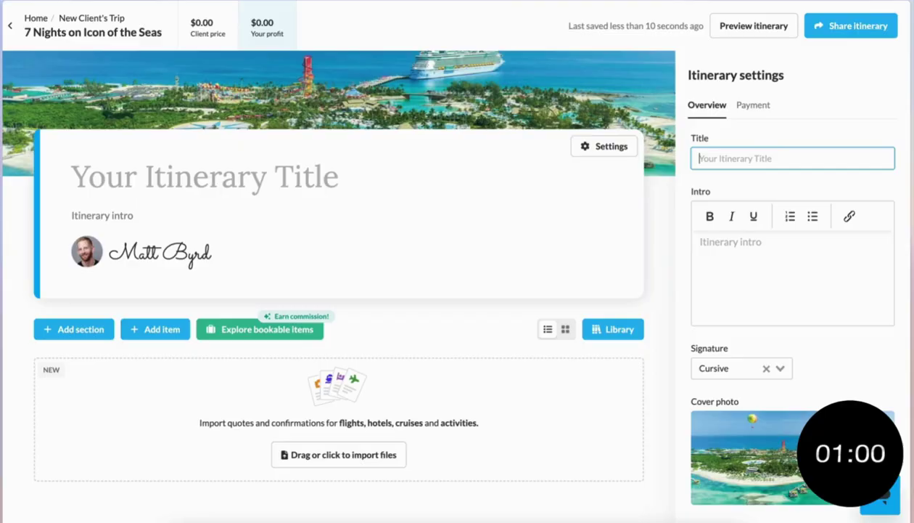
- Title the itinerary '7 Nights at Sea' with intro 'You'll love this ship! Let me know if you have any questions.'
type("7 Nights at Sea")
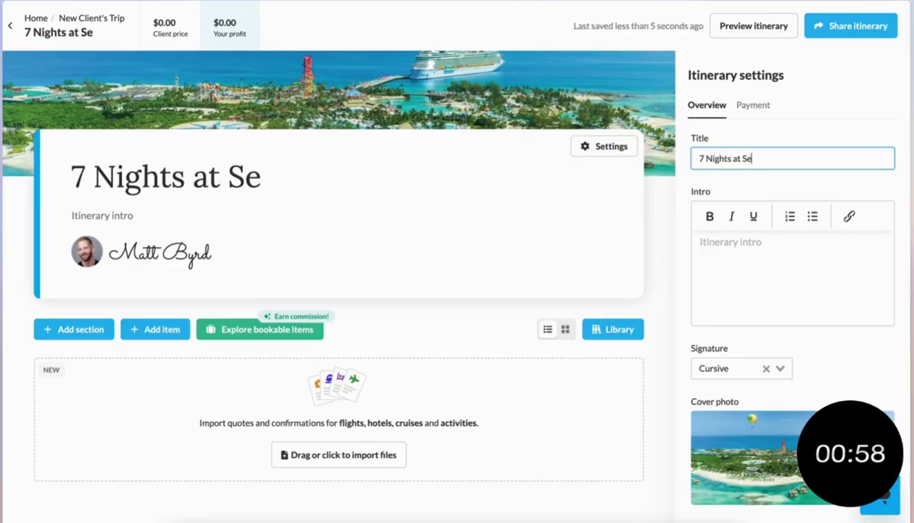
left_click(725, 241)
type("You'll love ")
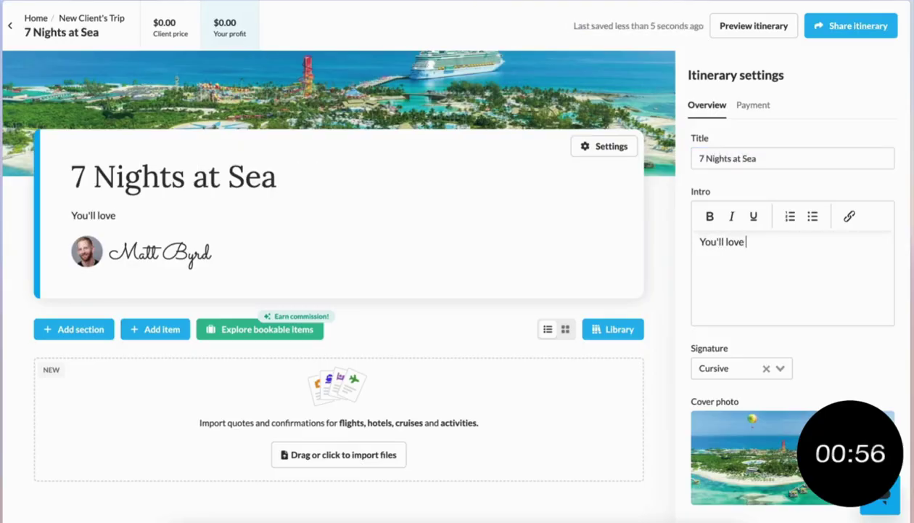
type("this ship! Let me know")
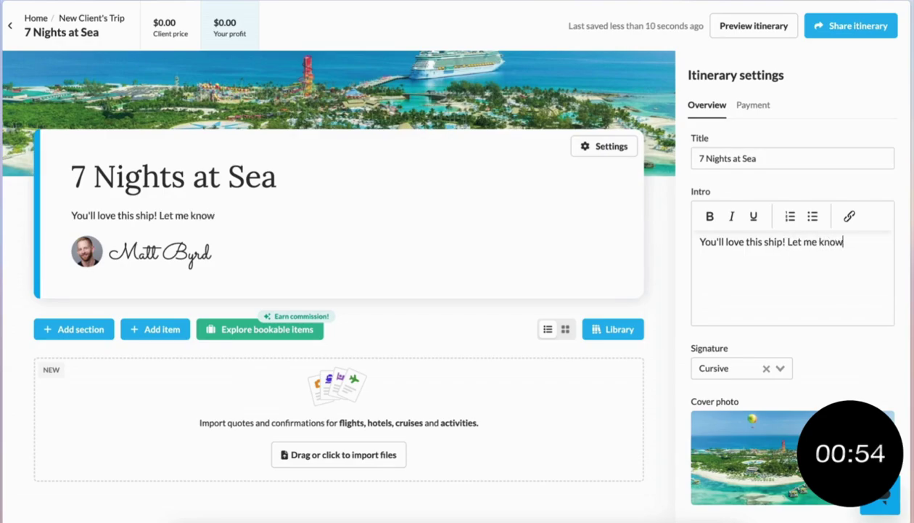
type(" if you have any questions.")
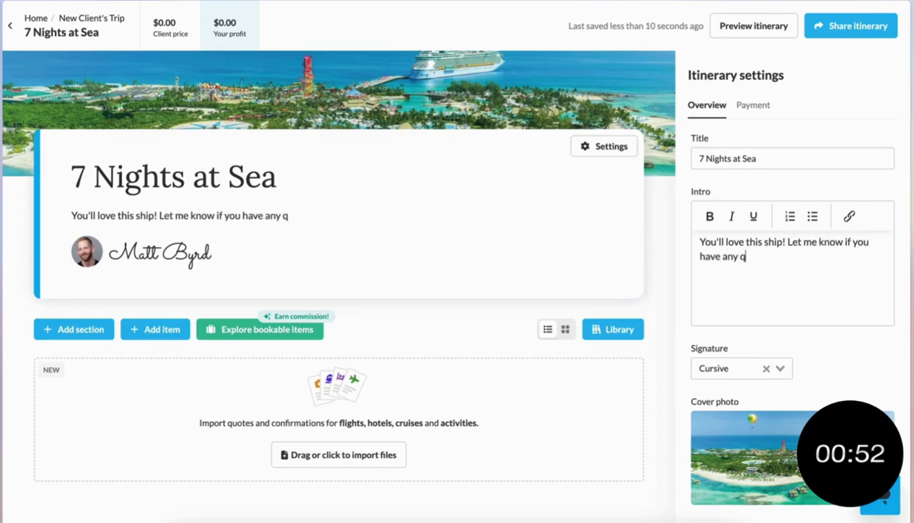
left_click(81, 329)
- Name the section 'Flights' and import the two American Airlines flights from the booking file
type("Flights")
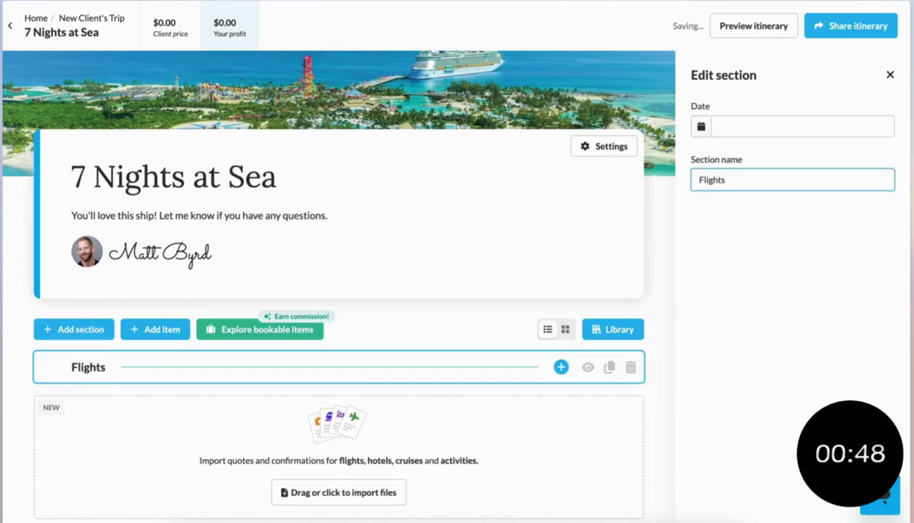
left_click_drag(796, 500, 572, 485)
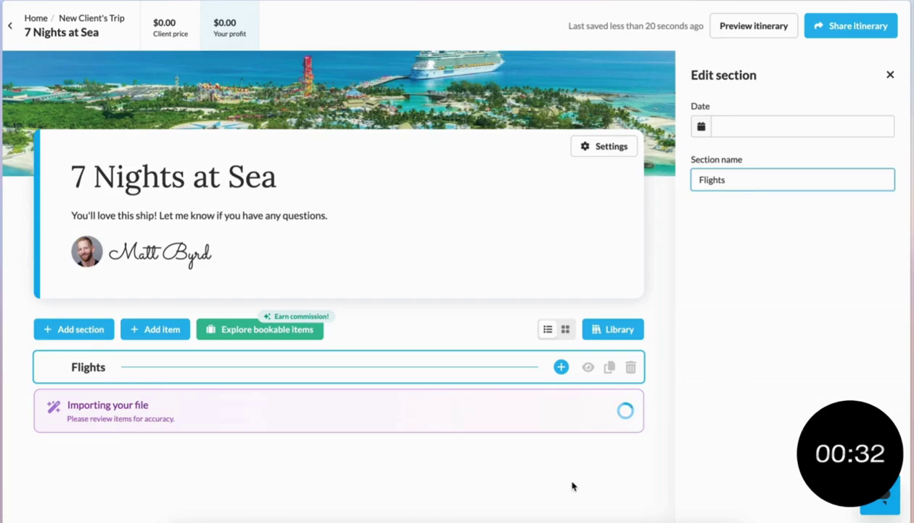
left_click(82, 247)
- Name the next section 'Hotel' and import the SLS LUX Brickell hotel booking
type("Hotel")
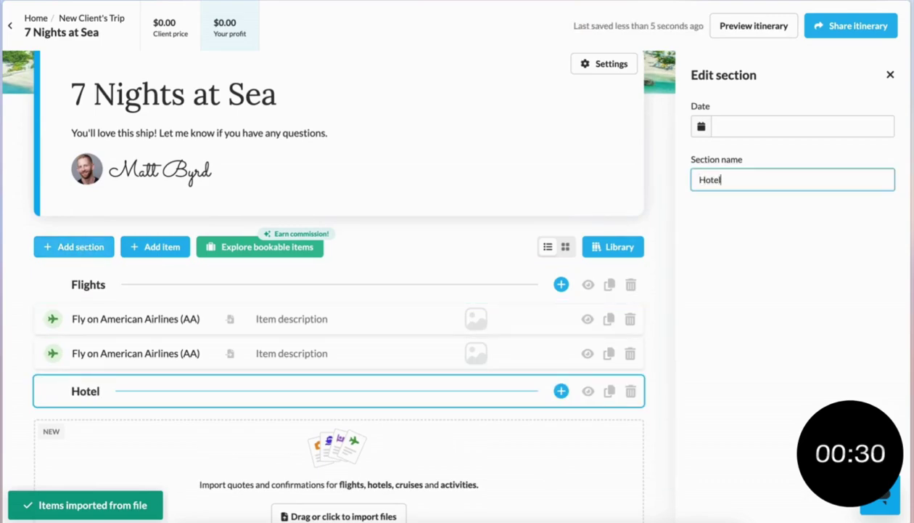
left_click_drag(487, 456, 492, 463)
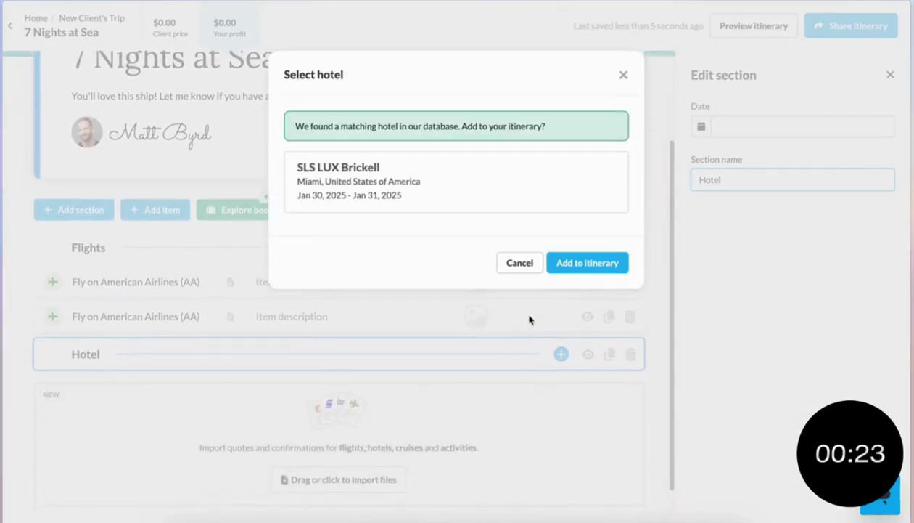
left_click(581, 262)
- Add a cruise item, choosing Royal Caribbean International's Icon of the Seas from the database
left_click(180, 215)
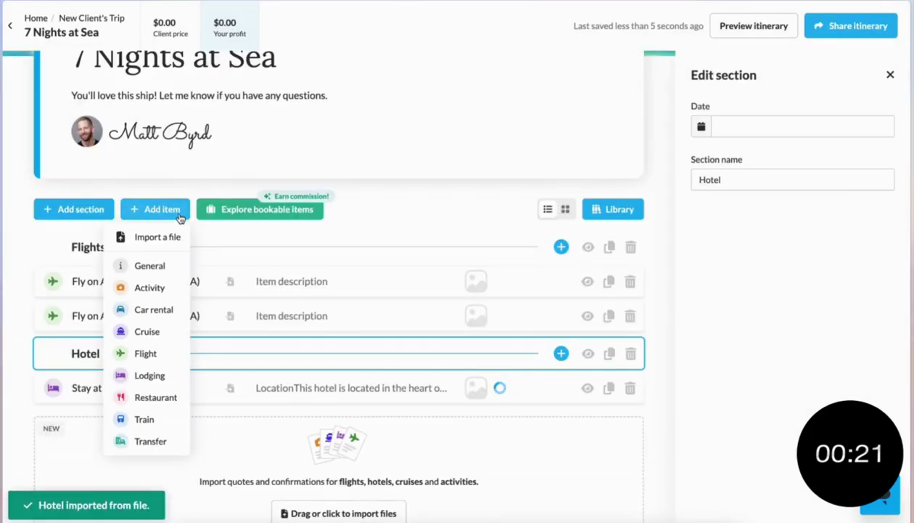
left_click(154, 332)
left_click(843, 174)
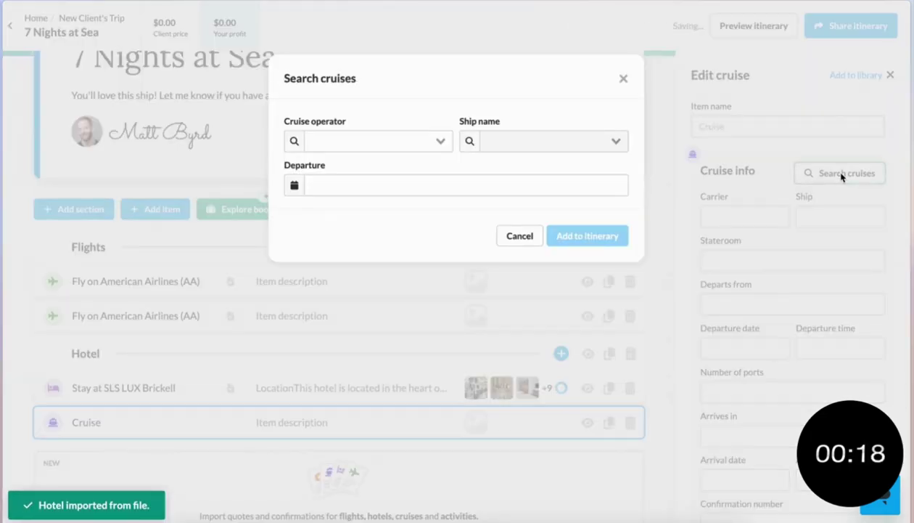
left_click(379, 142)
type("Roya")
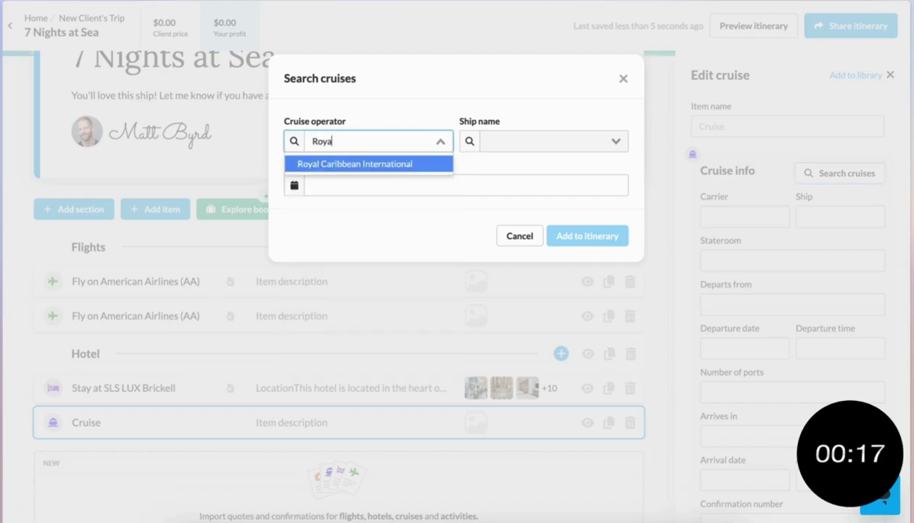
left_click(382, 163)
left_click(500, 143)
left_click(501, 183)
- Set the cruise departure to 02/01/2025 and add the matching sailing to the itinerary
left_click(405, 187)
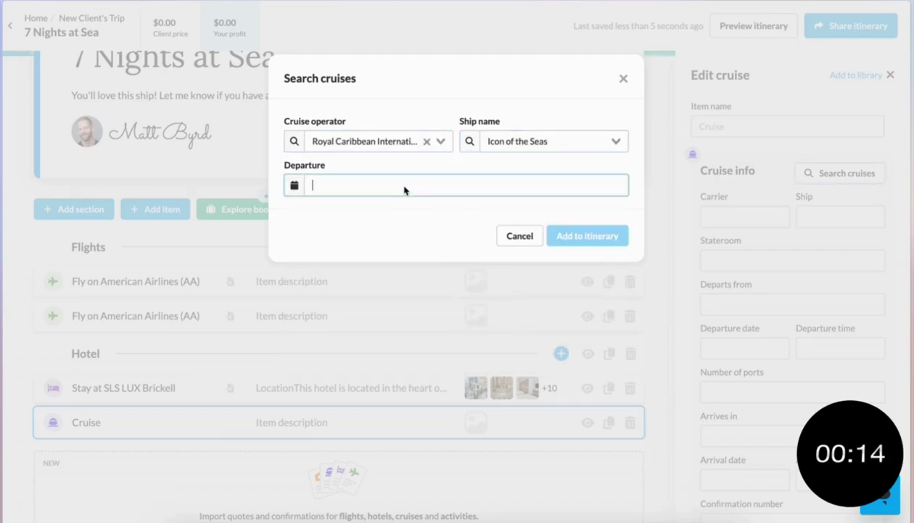
left_click(426, 214)
left_click(427, 252)
left_click(589, 238)
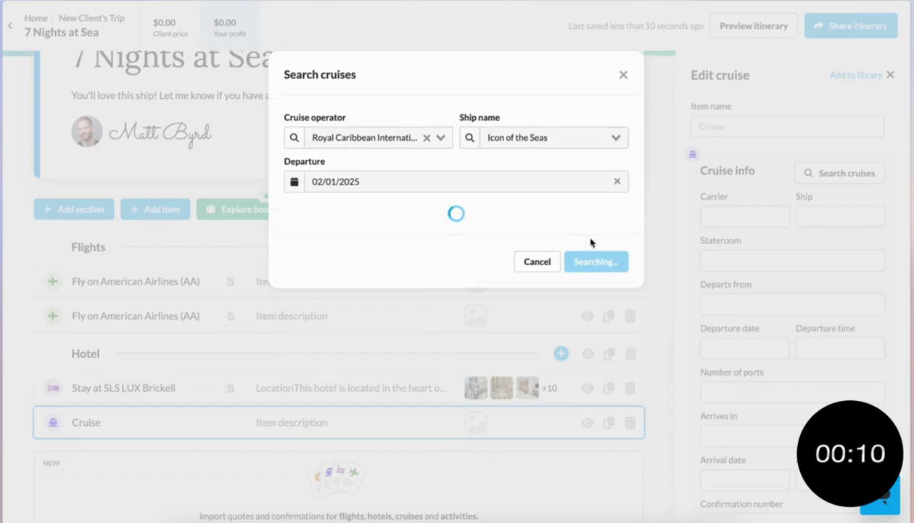
left_click(592, 471)
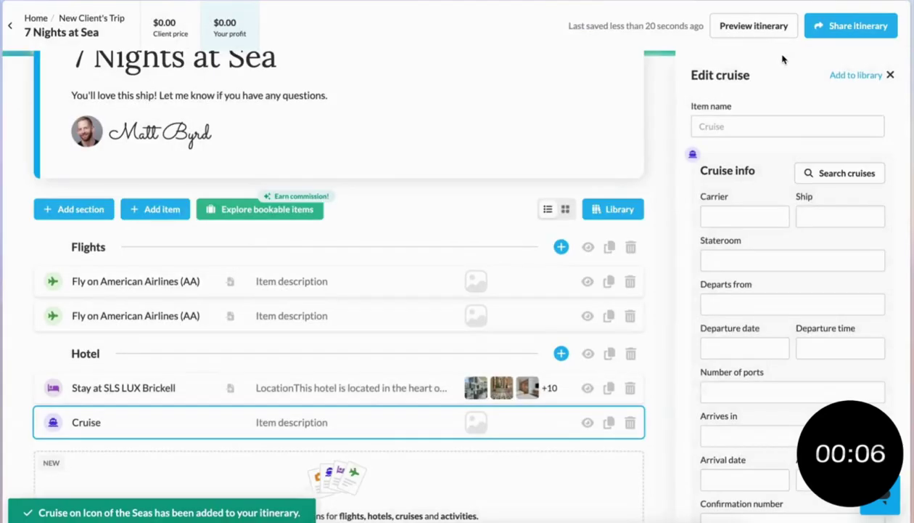
left_click(765, 31)
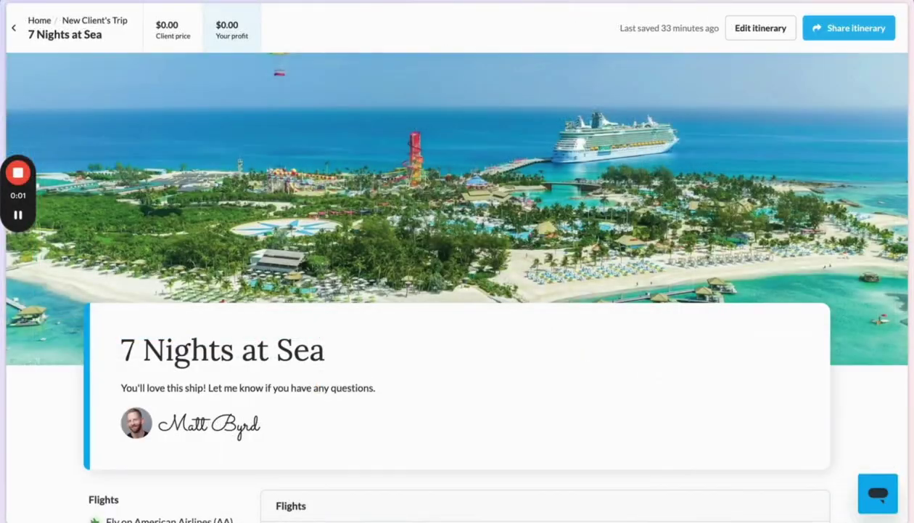
- Scroll through the preview's flight, SLS LUX Brickell and cruise cards, then back to the top
scroll(895, 205, "down", 5)
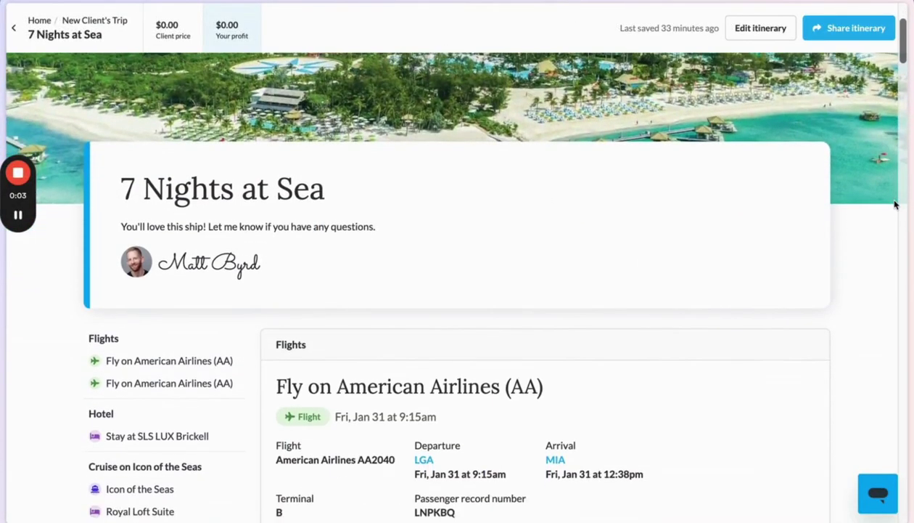
scroll(895, 205, "down", 2)
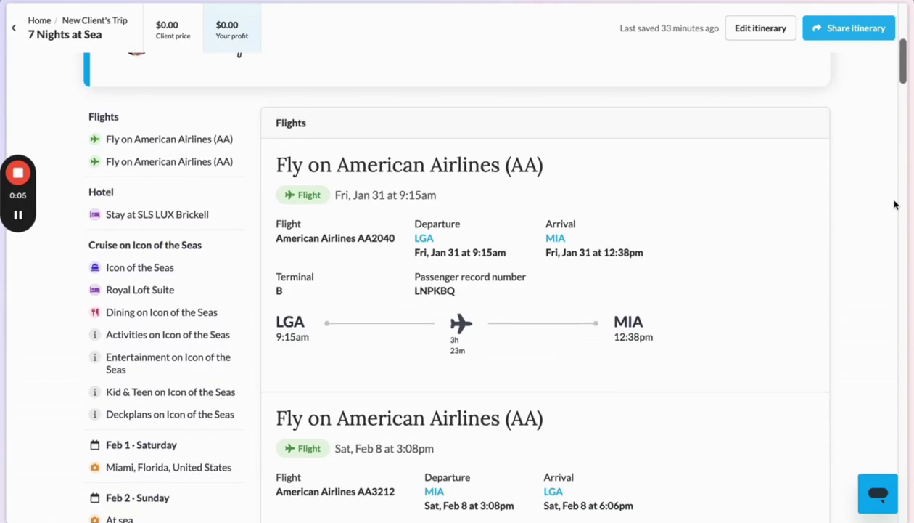
scroll(895, 204, "down", 1)
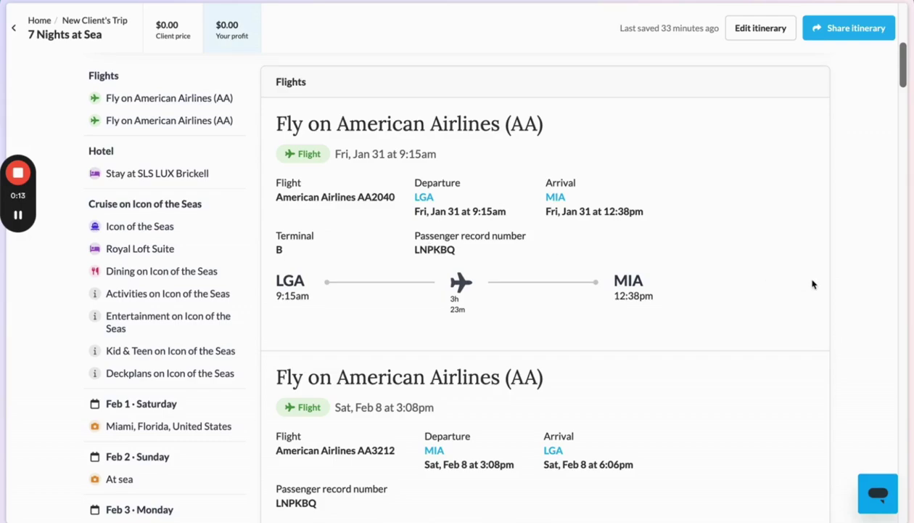
scroll(813, 284, "down", 10)
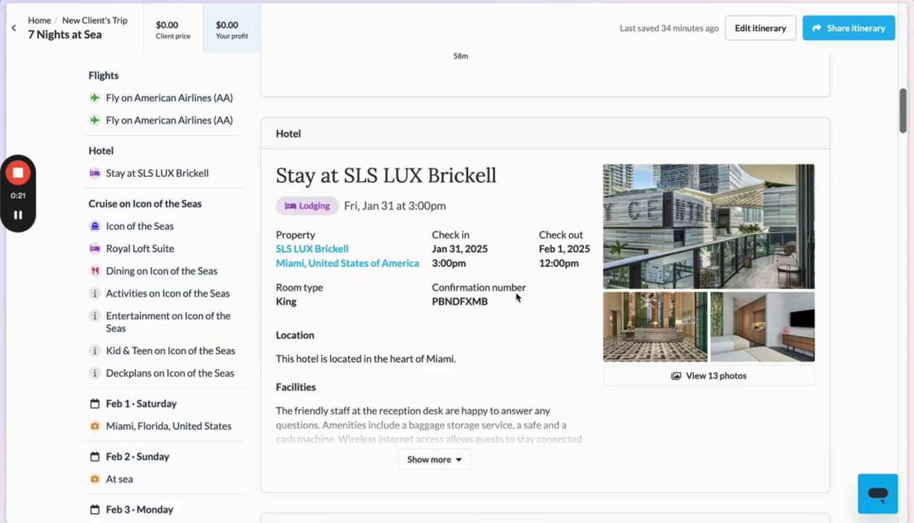
scroll(518, 296, "down", 5)
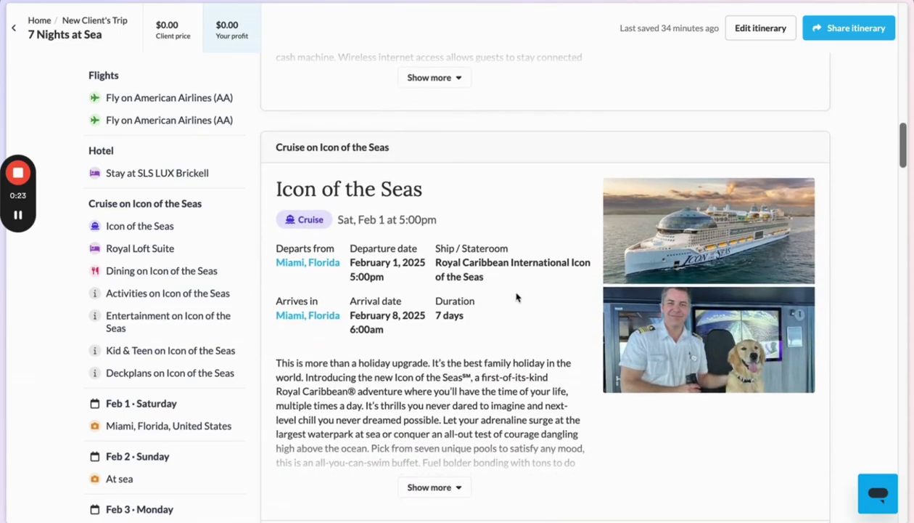
scroll(518, 296, "down", 2)
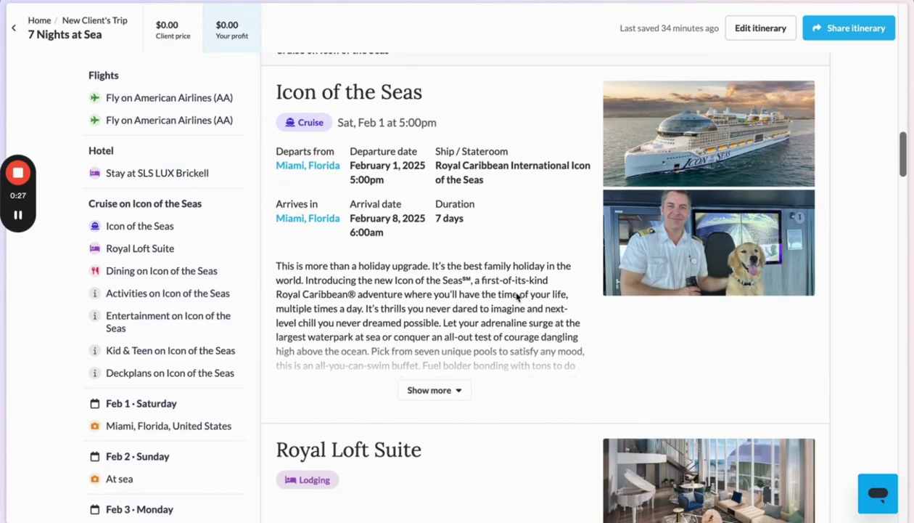
scroll(518, 297, "down", 3)
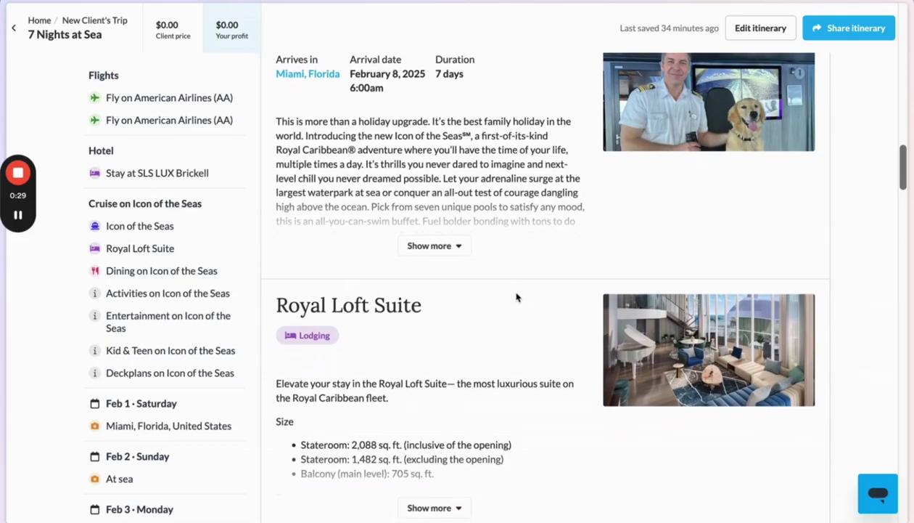
scroll(517, 296, "up", 10)
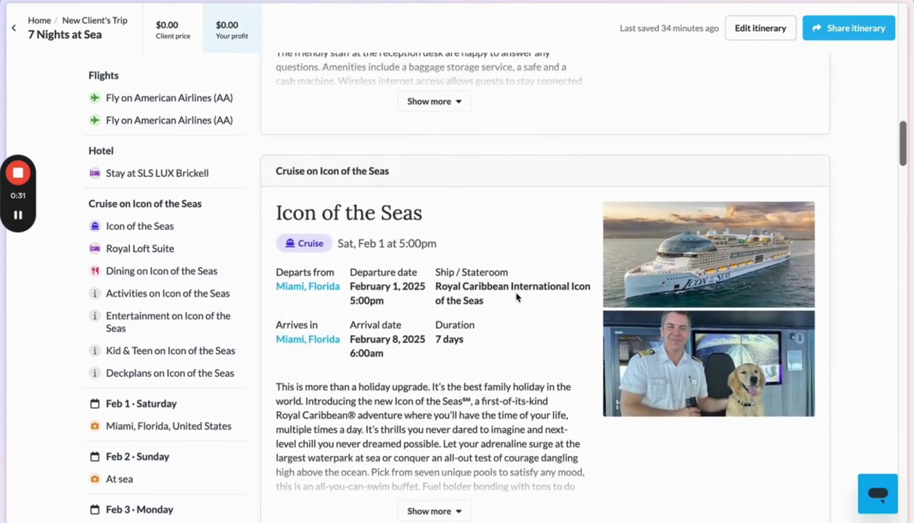
scroll(517, 296, "up", 8)
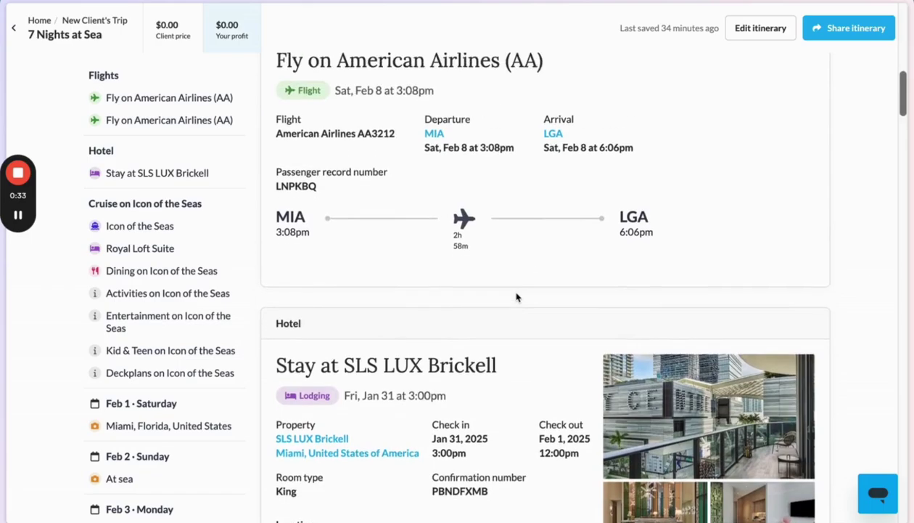
scroll(517, 296, "up", 4)
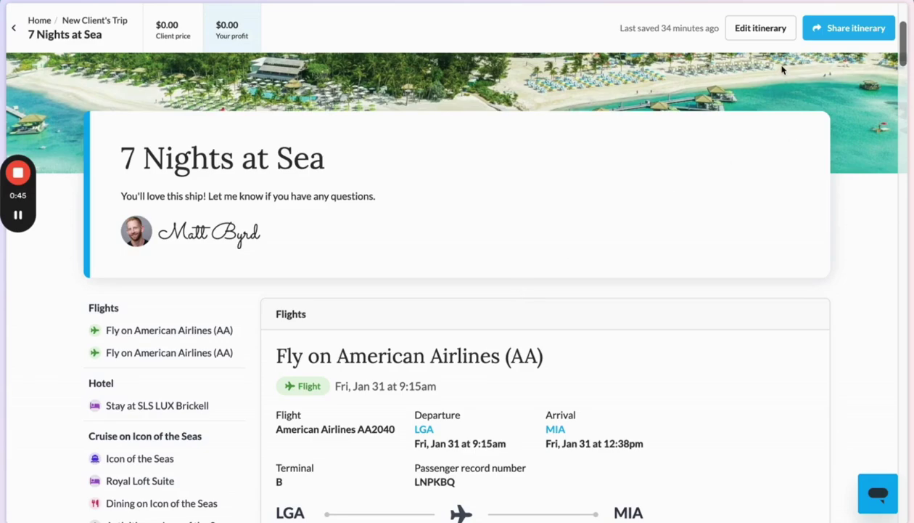
- Return to editing and open the bookable hotel search for Jan 31–Feb 8, 2025
left_click(756, 28)
scroll(439, 188, "down", 1)
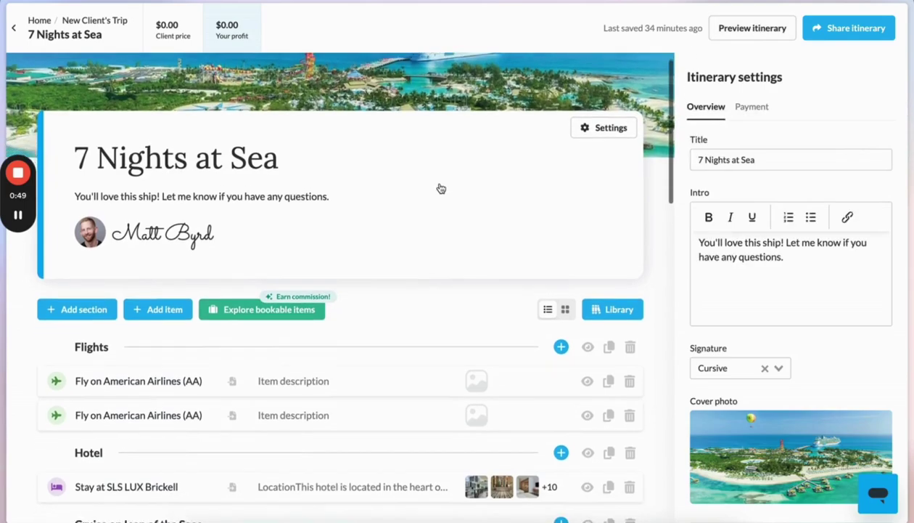
left_click(164, 300)
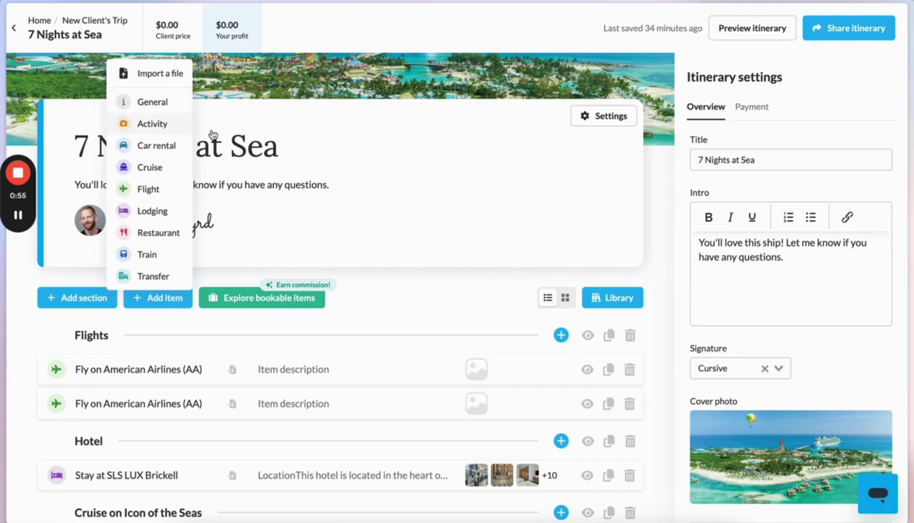
left_click(447, 309)
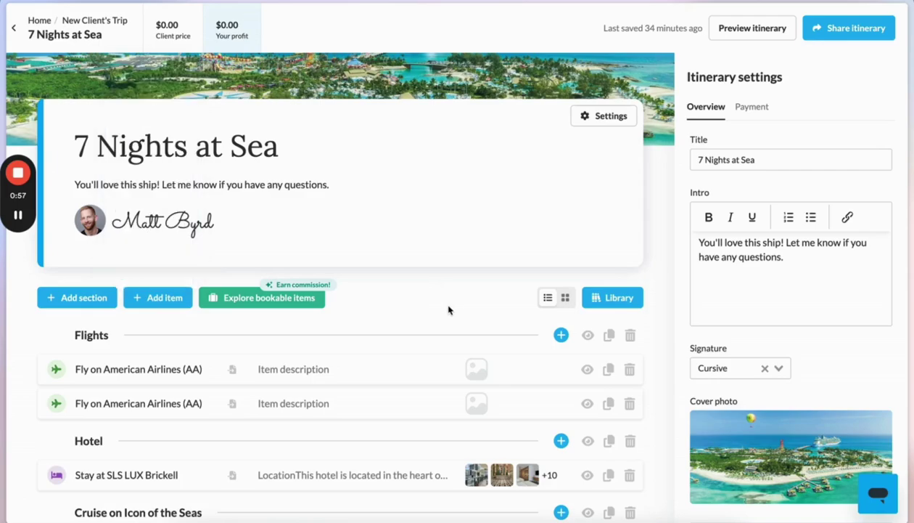
left_click(283, 297)
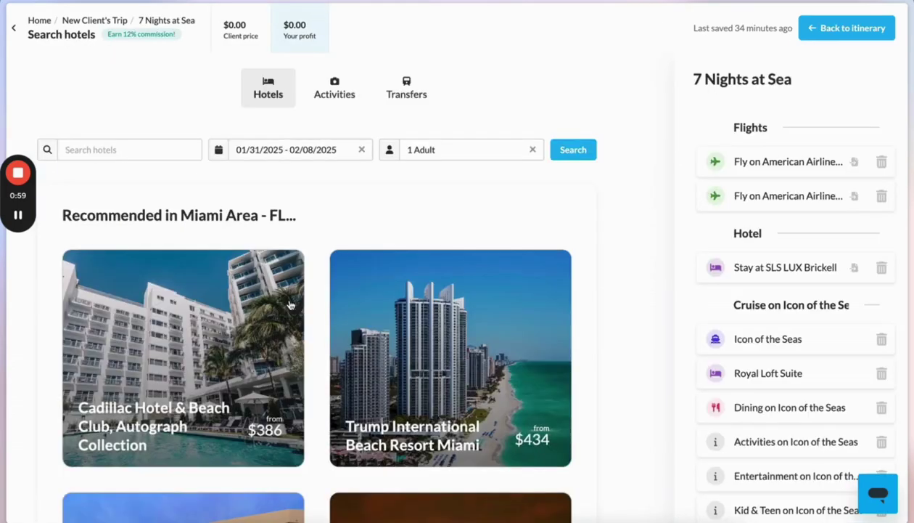
- Browse bookable Cozumel activities and transfers, then return to the '7 Nights at Sea' editor
left_click(352, 90)
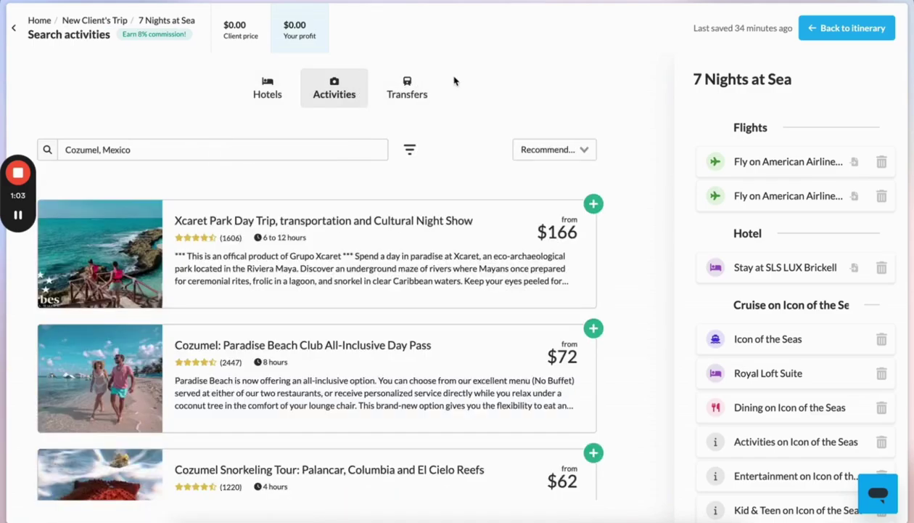
left_click(414, 82)
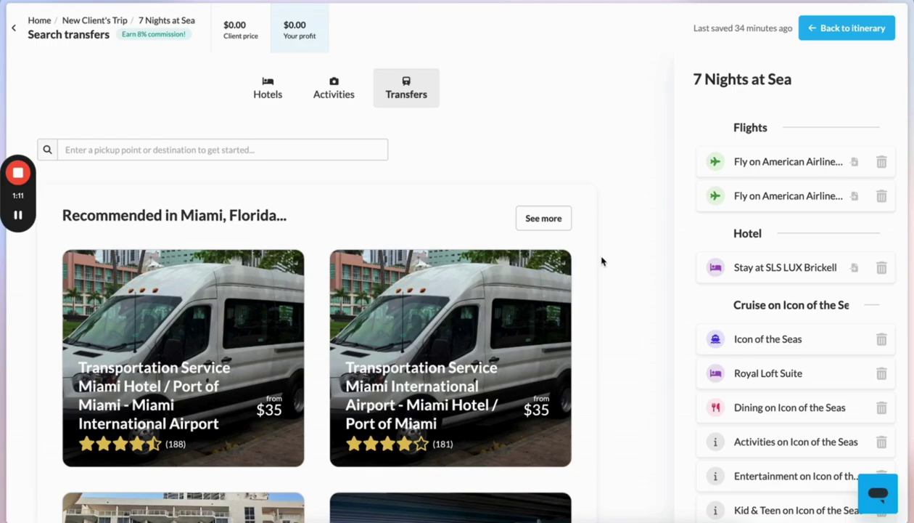
scroll(602, 260, "down", 2)
scroll(602, 260, "up", 2)
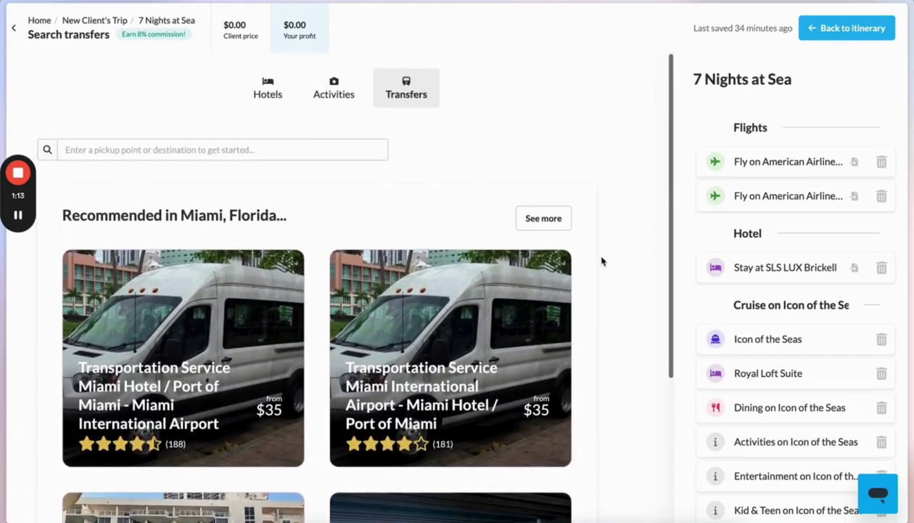
left_click(335, 88)
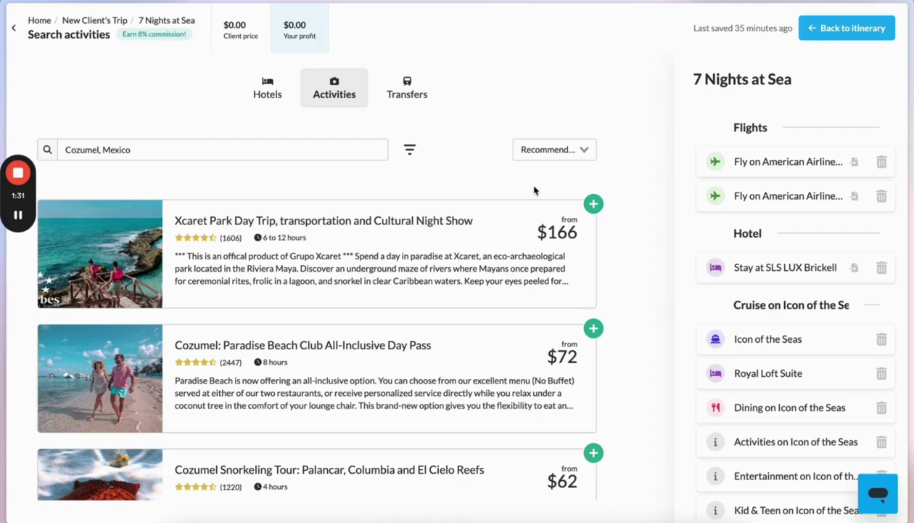
left_click(186, 23)
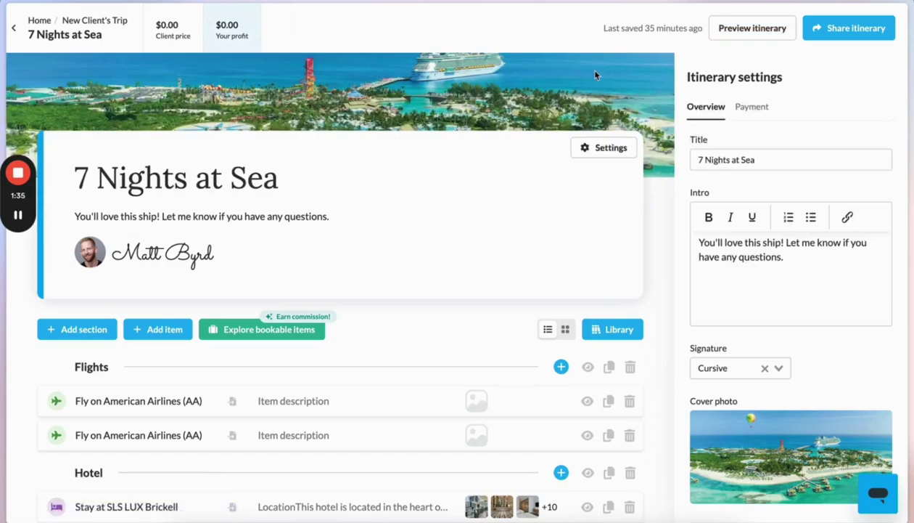